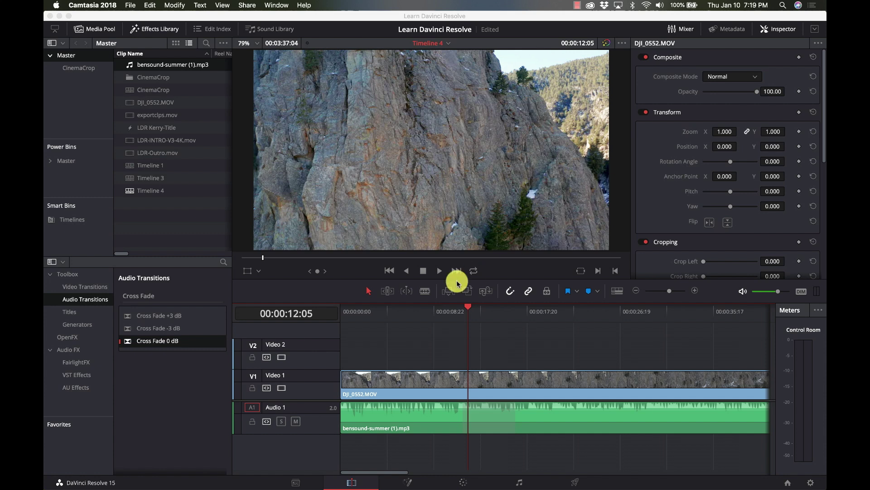
Step: Scrub and play the music under DJI_0552.MOV, then park the playhead at 00:00:11:01
{"action": "left_click_drag", "start_coordinate": [467, 314], "coordinate": [422, 326]}
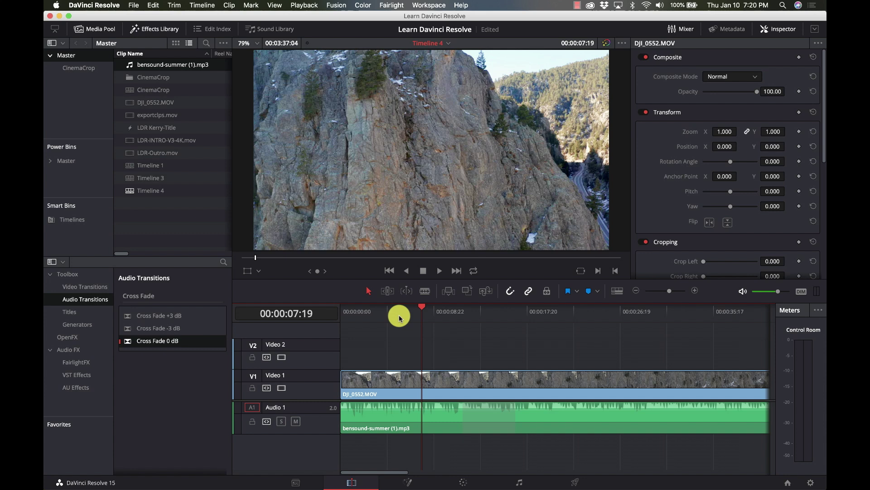
{"action": "key", "text": "space"}
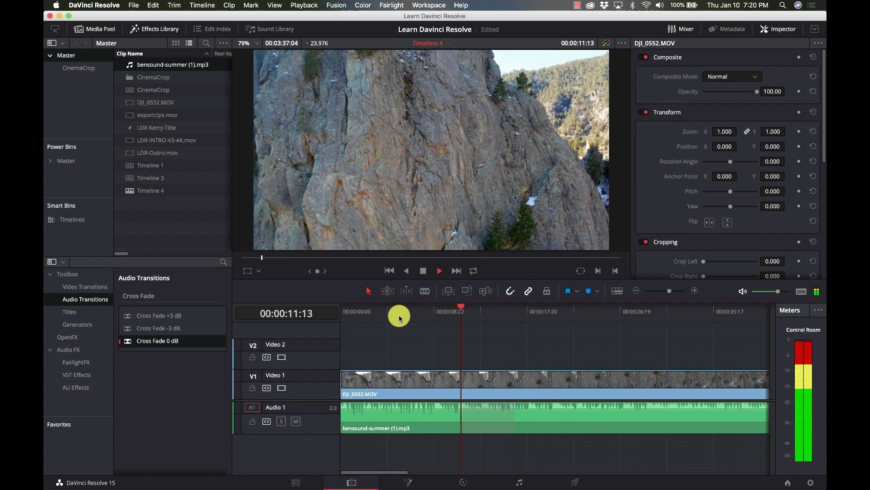
{"action": "key", "text": "space"}
{"action": "left_click", "coordinate": [435, 311]}
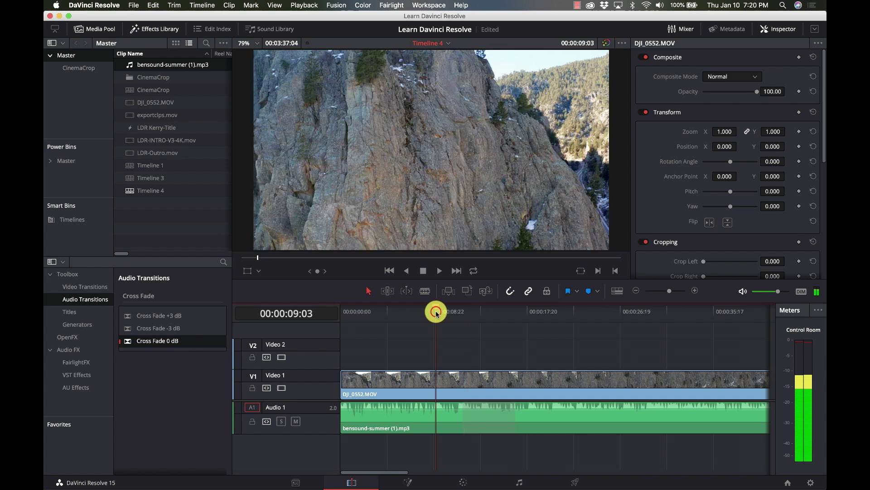
{"action": "left_click_drag", "start_coordinate": [435, 312], "coordinate": [456, 315]}
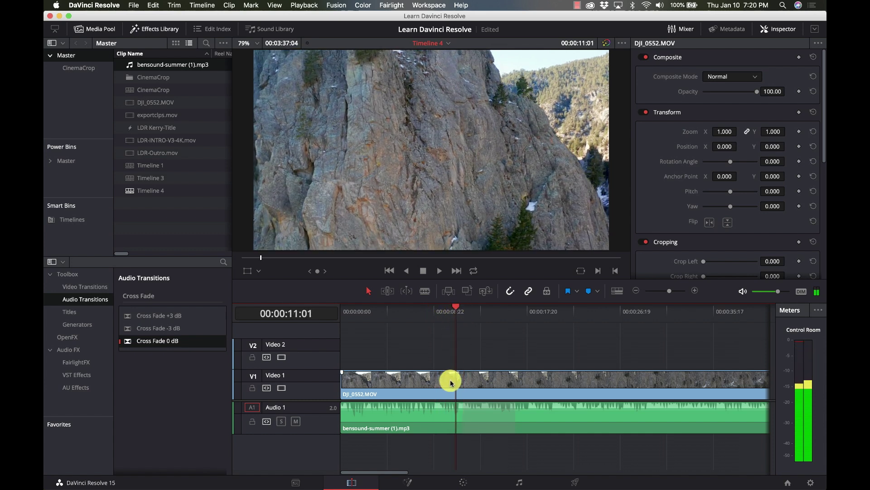
Step: Blade the music at 00:00:11:01, shift its second half right leaving a gap, and start the video fade-in
{"action": "key", "text": "b"}
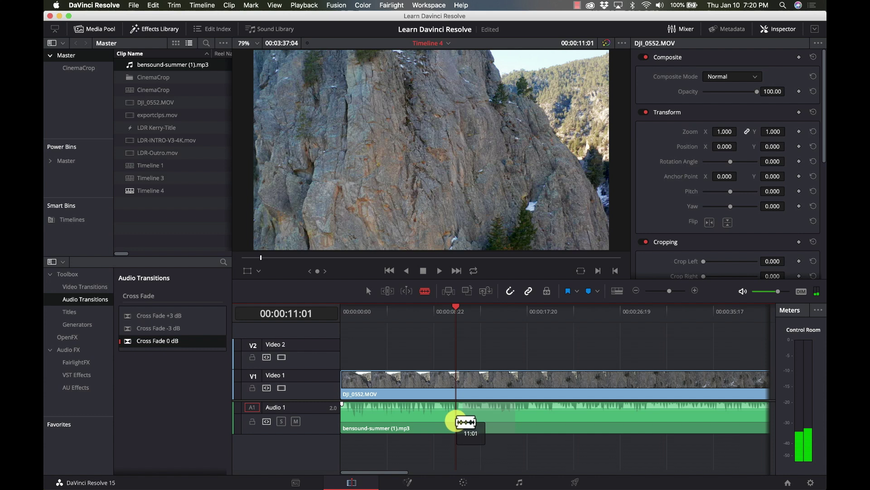
{"action": "left_click", "coordinate": [456, 421]}
{"action": "key", "text": "a"}
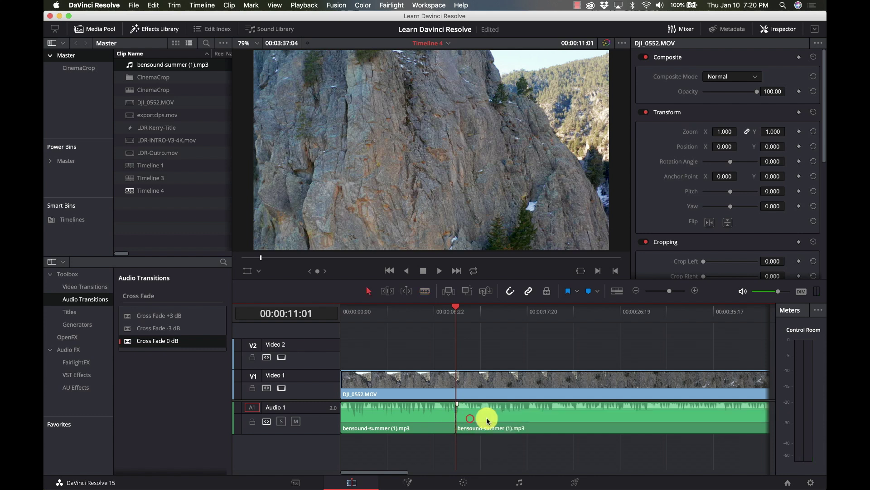
{"action": "left_click_drag", "start_coordinate": [487, 420], "coordinate": [612, 415]}
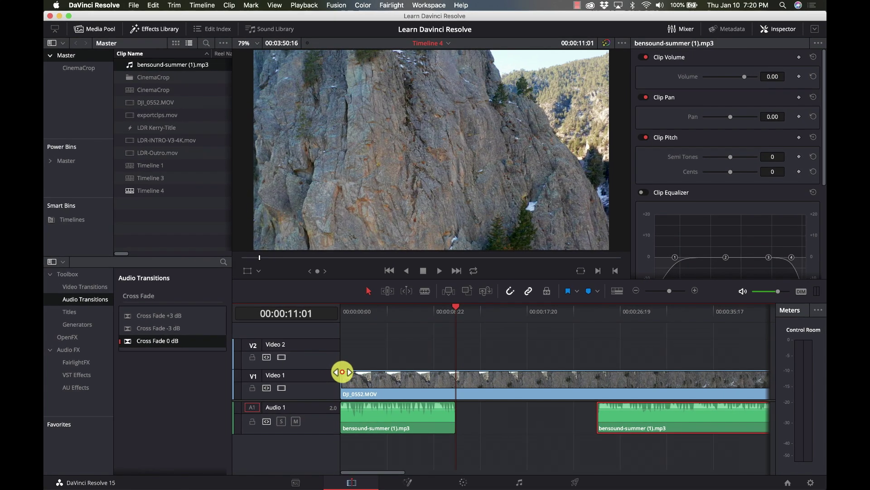
{"action": "left_click_drag", "start_coordinate": [254, 261], "coordinate": [289, 263]}
Step: Finish the video fade-in, preview from the start, and add fade-in and fade-out handles to the first music clip
{"action": "left_click_drag", "start_coordinate": [359, 372], "coordinate": [365, 370]}
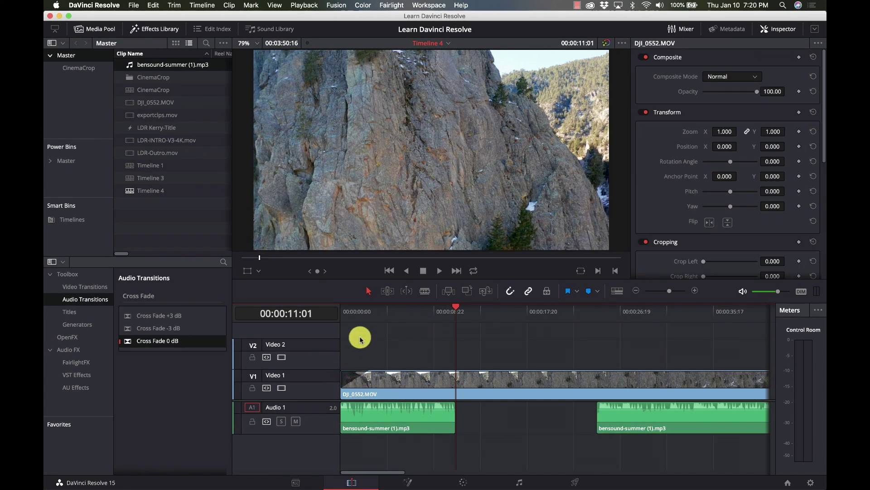
{"action": "left_click", "coordinate": [341, 312]}
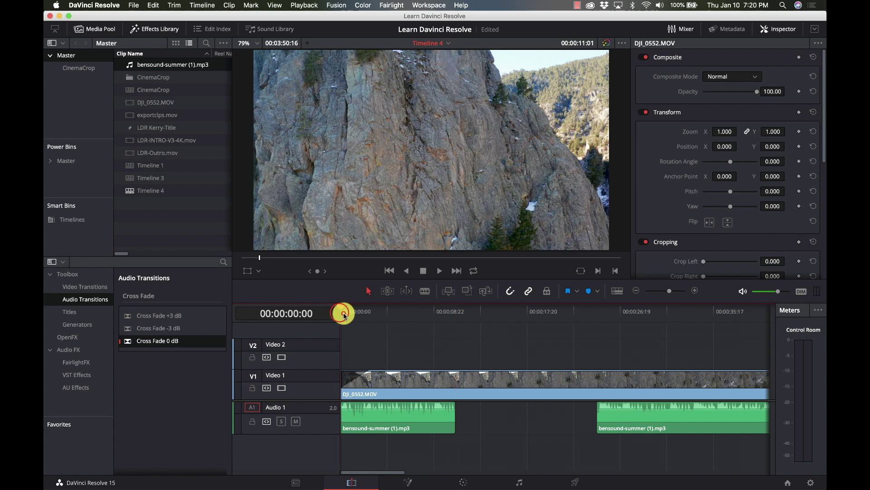
{"action": "key", "text": "space"}
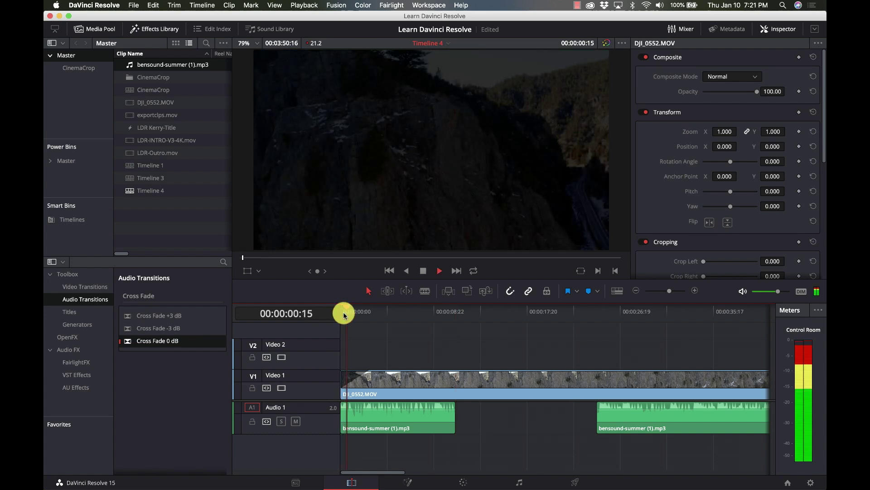
{"action": "key", "text": "space"}
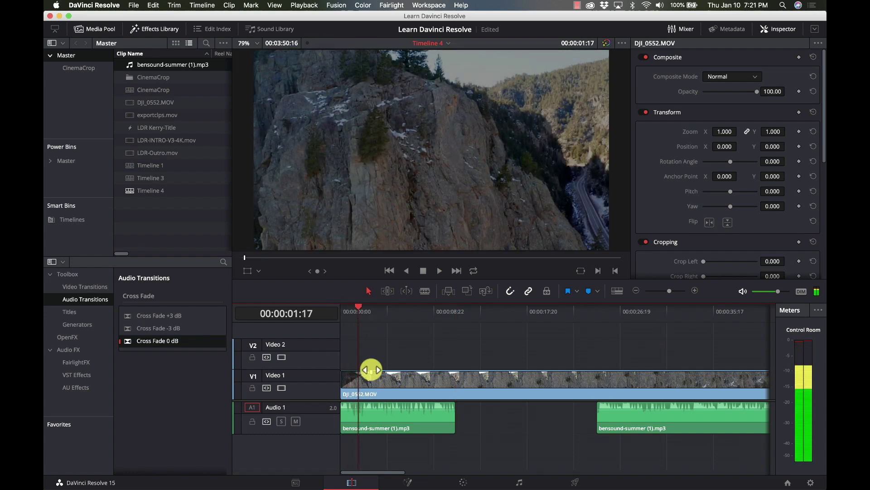
{"action": "left_click_drag", "start_coordinate": [341, 401], "coordinate": [368, 405]}
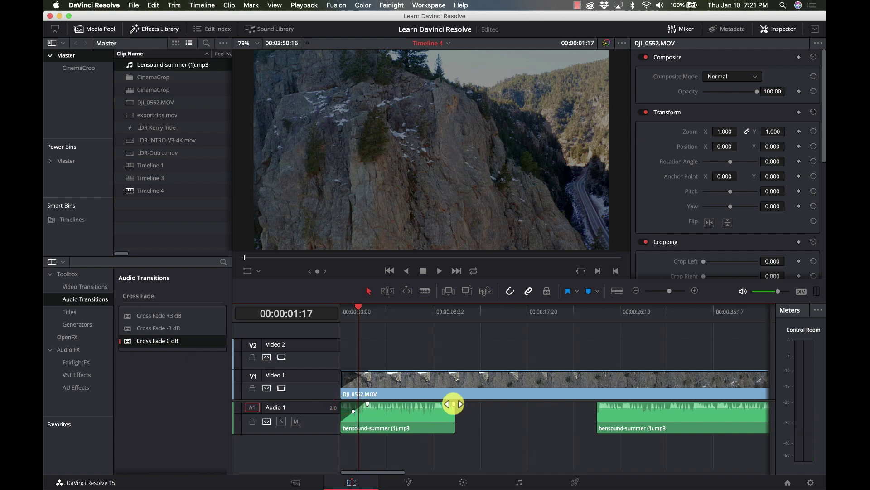
{"action": "left_click_drag", "start_coordinate": [452, 404], "coordinate": [433, 404]}
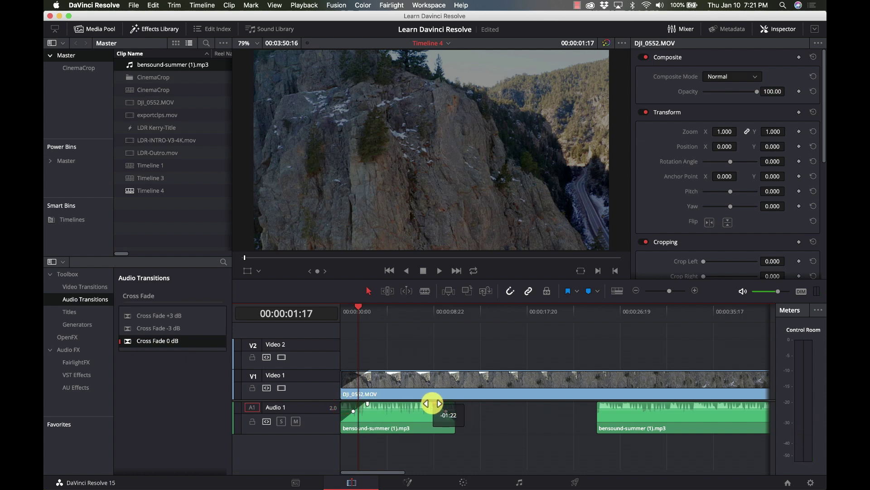
Step: Split the video where the music ends, move its second half right, and replay from the start
{"action": "key", "text": "b"}
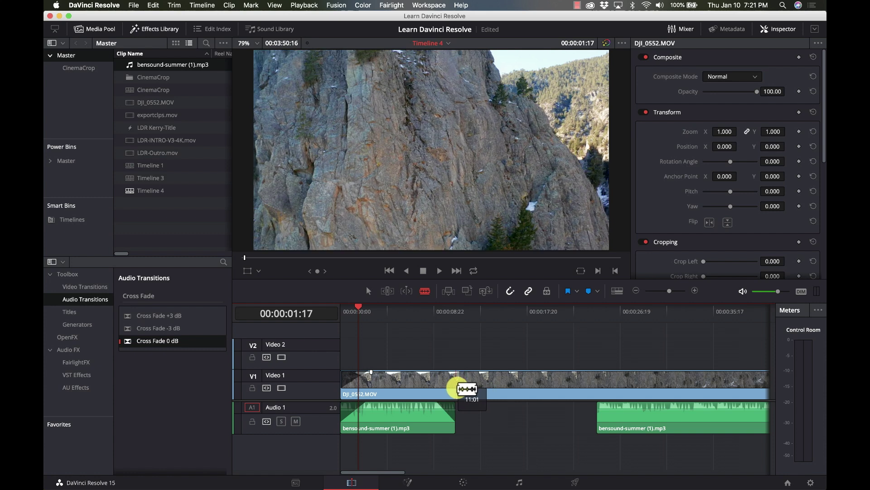
{"action": "left_click", "coordinate": [454, 385]}
{"action": "key", "text": "a"}
{"action": "left_click_drag", "start_coordinate": [467, 385], "coordinate": [564, 391]}
{"action": "left_click", "coordinate": [453, 374]}
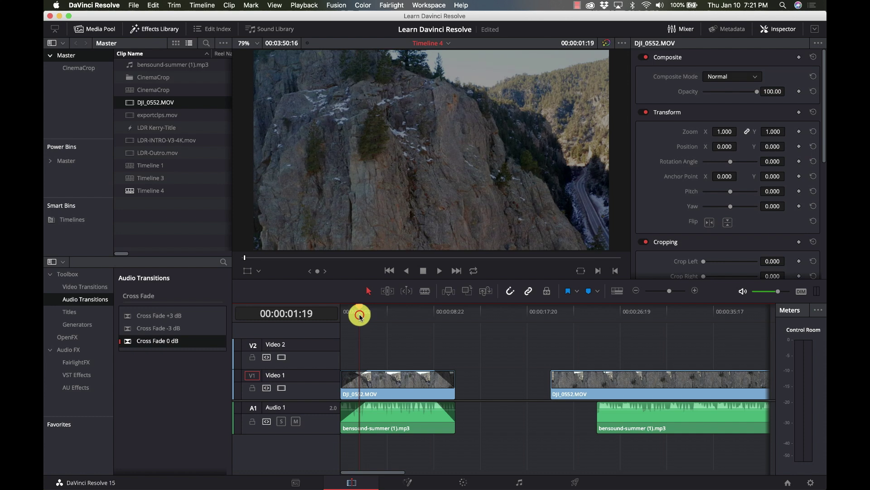
{"action": "left_click_drag", "start_coordinate": [358, 311], "coordinate": [327, 311]}
{"action": "key", "text": "space"}
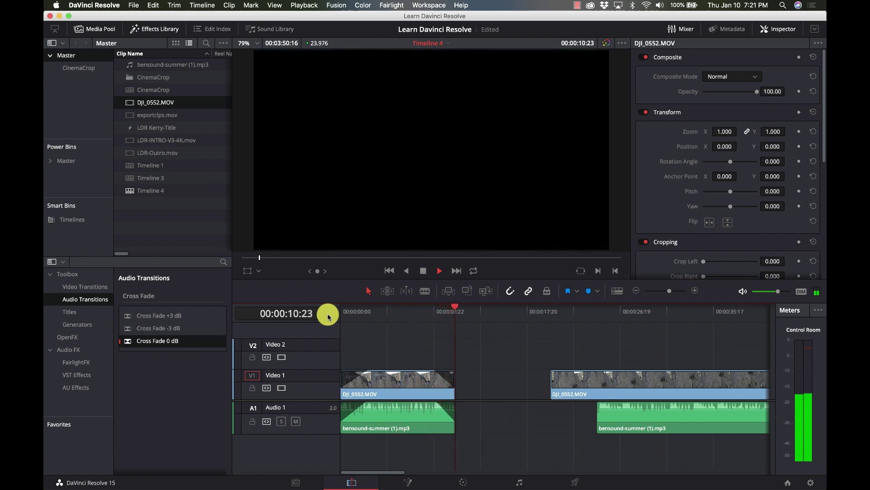
{"action": "key", "text": "space"}
Step: Return the first music clip's fade handles to its edges and set its volume to about 3.49 dB
{"action": "mouse_move", "coordinate": [366, 409]}
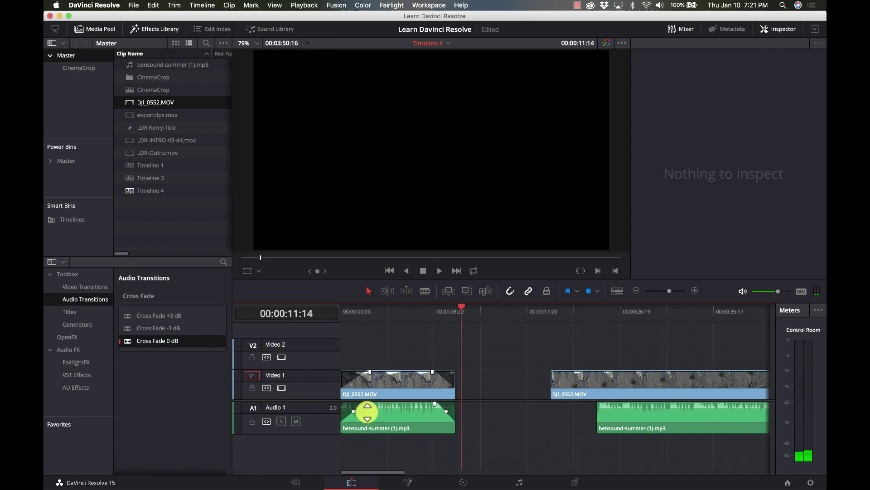
{"action": "left_click_drag", "start_coordinate": [368, 403], "coordinate": [336, 402]}
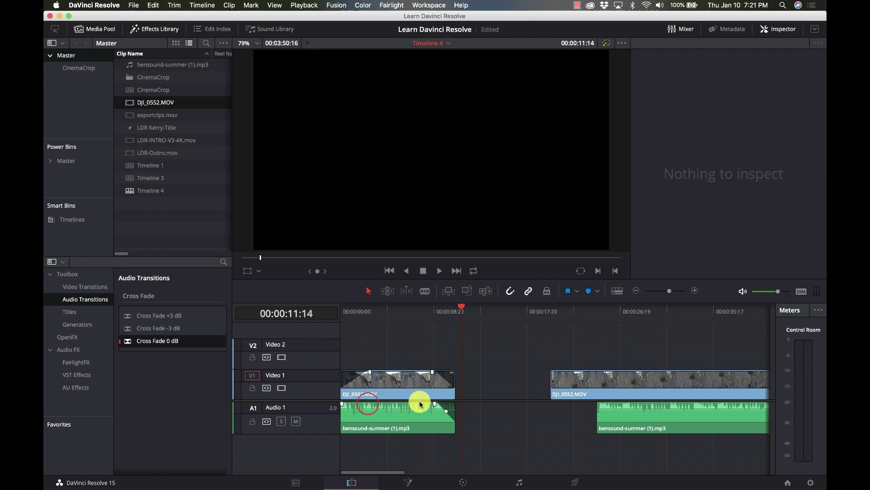
{"action": "left_click_drag", "start_coordinate": [434, 402], "coordinate": [462, 403]}
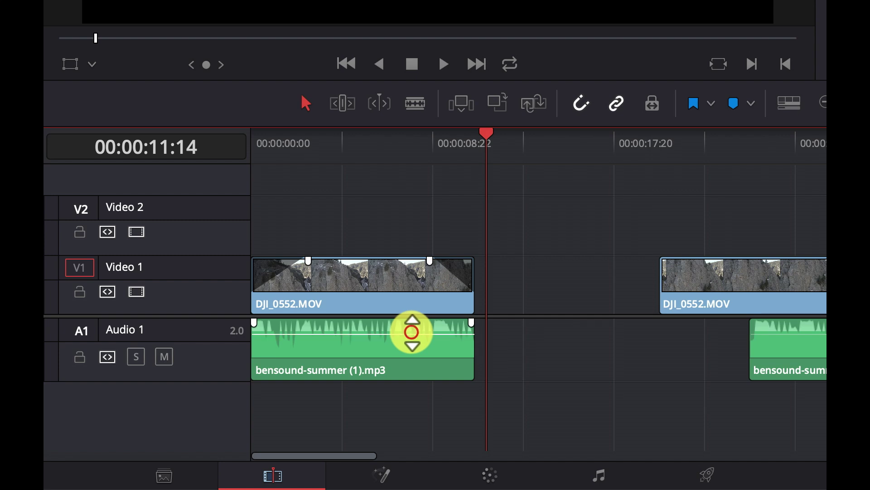
{"action": "mouse_move", "coordinate": [412, 331]}
{"action": "left_mouse_down"}
{"action": "mouse_move", "coordinate": [407, 351]}
{"action": "mouse_move", "coordinate": [407, 333]}
{"action": "mouse_move", "coordinate": [404, 340]}
{"action": "left_mouse_up"}
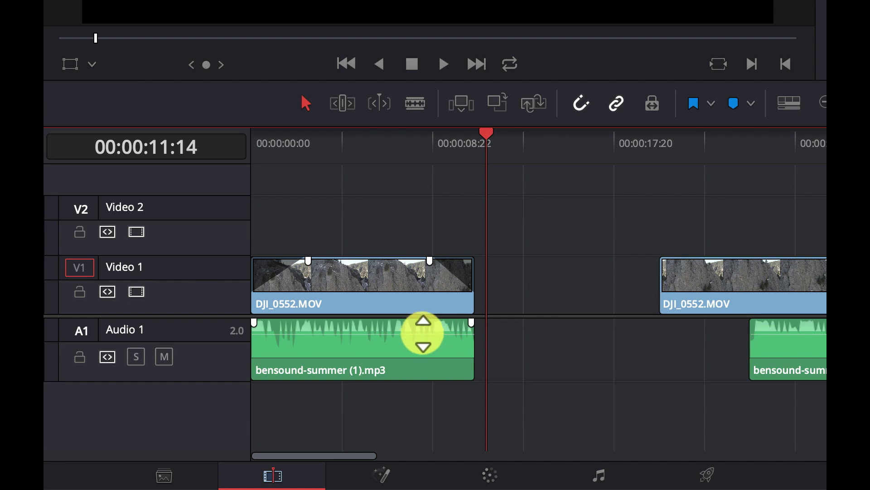
Step: Keyframe the music volume, lower the last keyframe to -1.74 dB, and preview from 00:00:06:11
{"action": "left_click", "coordinate": [426, 334], "text": "alt"}
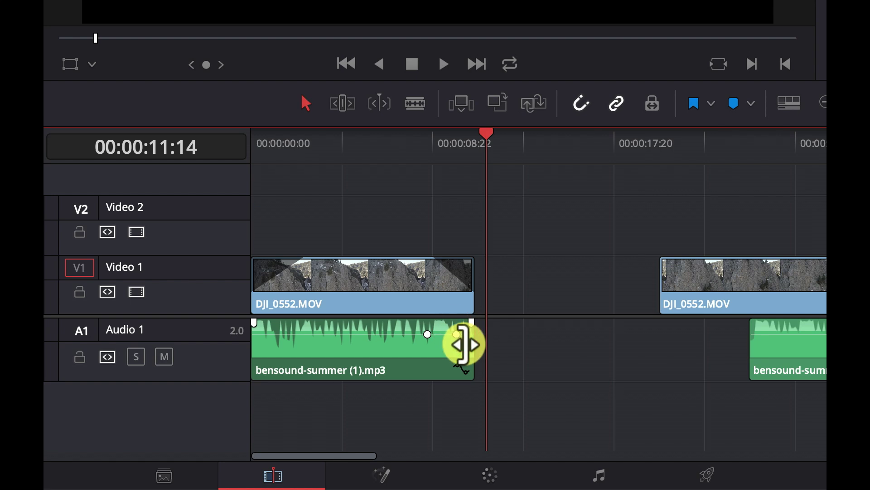
{"action": "mouse_move", "coordinate": [458, 334]}
{"action": "left_mouse_down"}
{"action": "mouse_move", "coordinate": [442, 336]}
{"action": "mouse_move", "coordinate": [467, 338]}
{"action": "mouse_move", "coordinate": [467, 346]}
{"action": "left_mouse_up"}
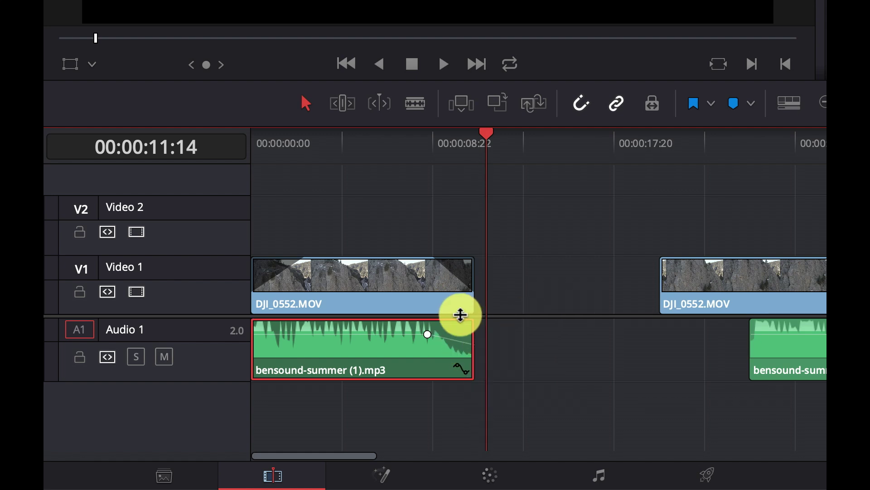
{"action": "left_click", "coordinate": [382, 150]}
{"action": "key", "text": "space"}
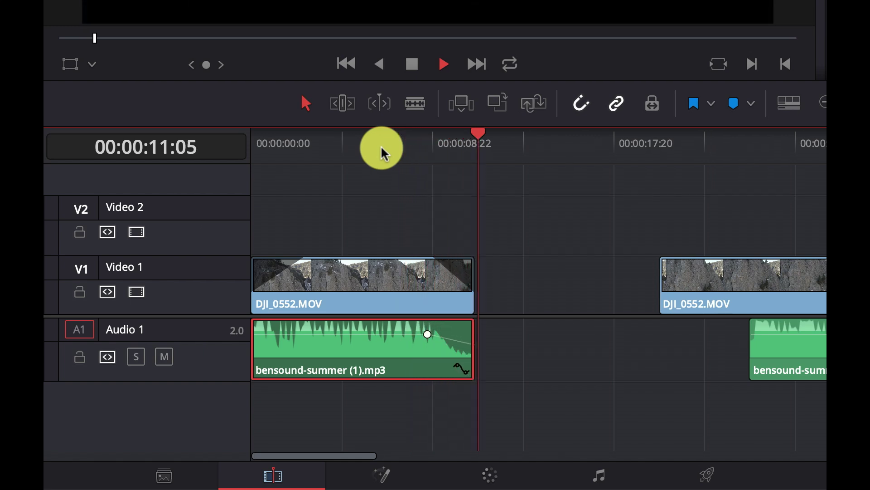
{"action": "key", "text": "space"}
{"action": "mouse_move", "coordinate": [424, 304]}
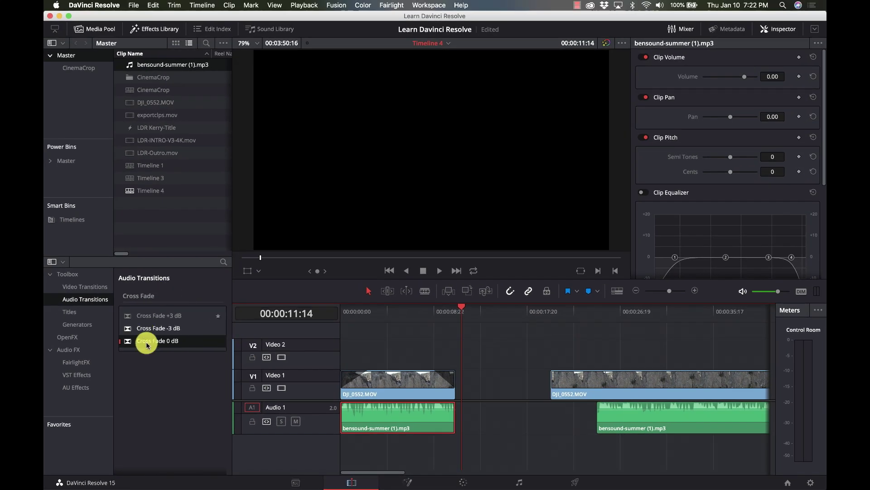
Step: Drop the Cross Fade 0 dB audio transition onto the end of the first music clip
{"action": "left_click", "coordinate": [156, 29]}
{"action": "left_click", "coordinate": [163, 30]}
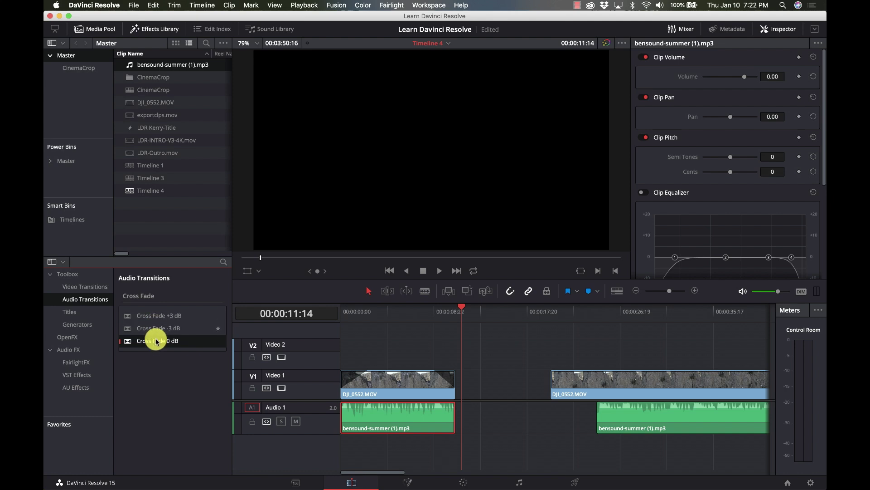
{"action": "left_click_drag", "start_coordinate": [158, 341], "coordinate": [429, 385]}
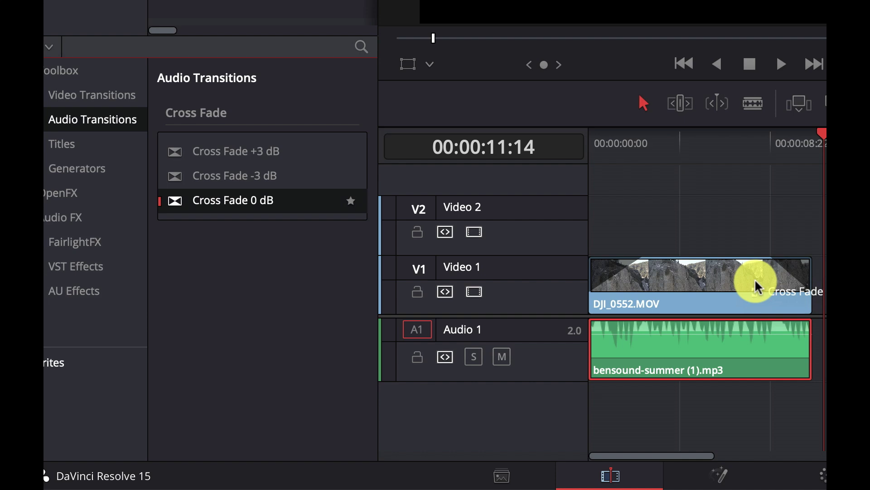
{"action": "left_click_drag", "start_coordinate": [759, 287], "coordinate": [773, 343]}
{"action": "left_click", "coordinate": [796, 347]}
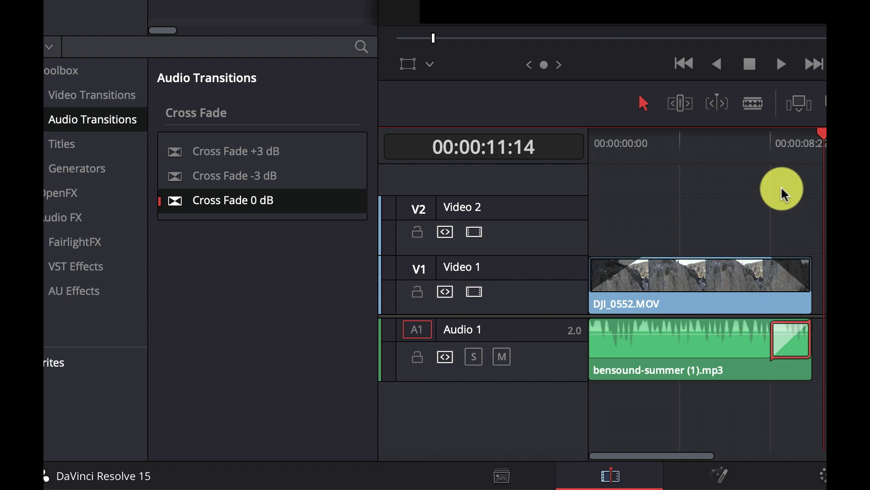
Step: Play the fade-out from 5:21 and reselect the ending cross fade
{"action": "left_click", "coordinate": [780, 154]}
{"action": "left_click", "coordinate": [709, 146]}
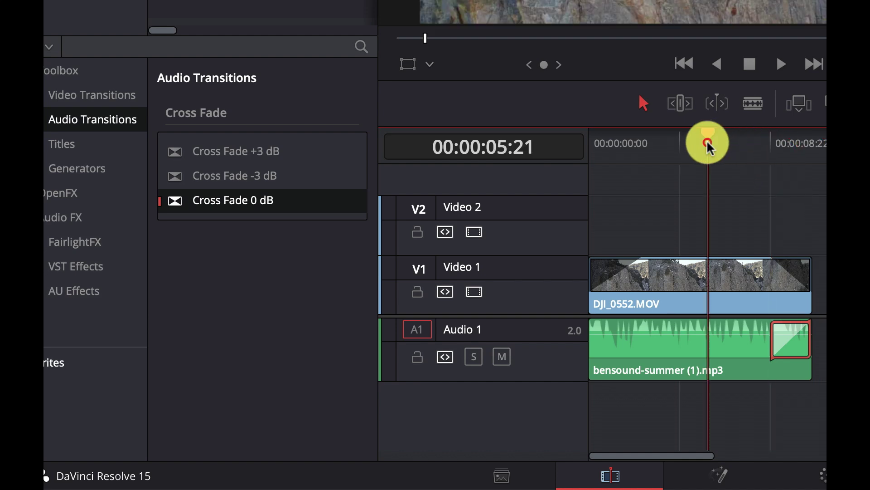
{"action": "key", "text": "space"}
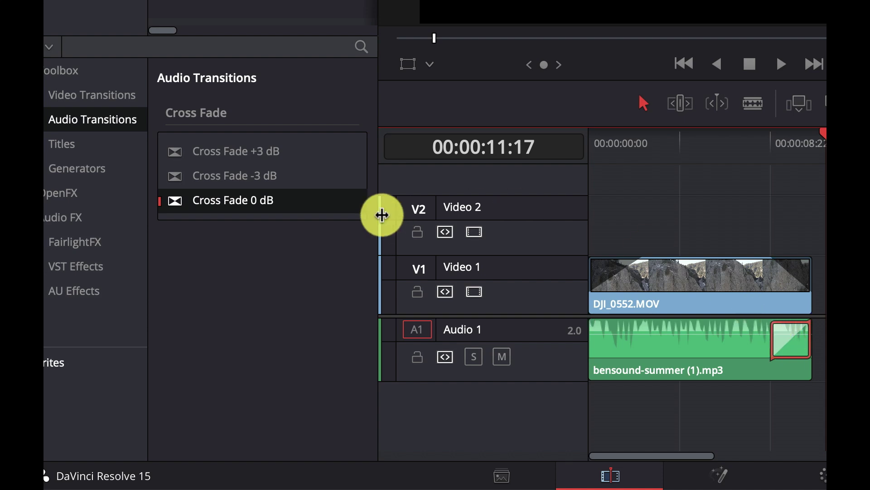
{"action": "left_click", "coordinate": [793, 351]}
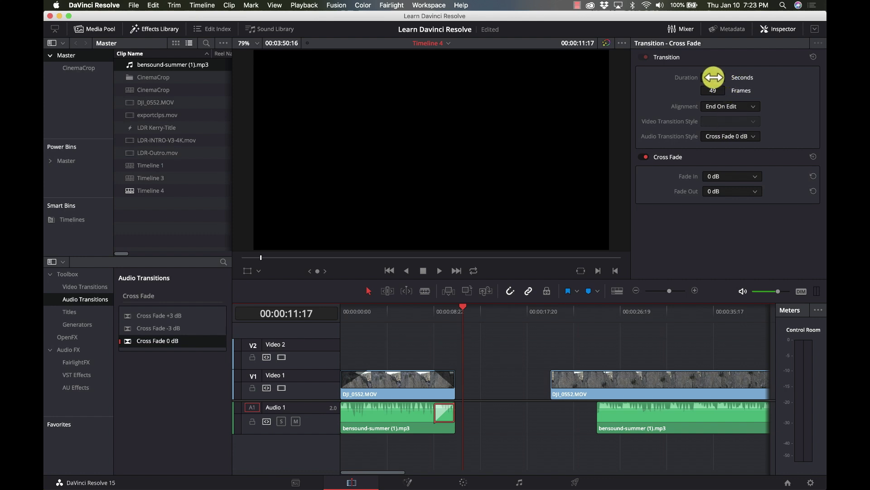
Step: Lengthen the cross fade to 56 frames and try Center, Start, then End On Edit alignment
{"action": "left_click_drag", "start_coordinate": [713, 77], "coordinate": [716, 77]}
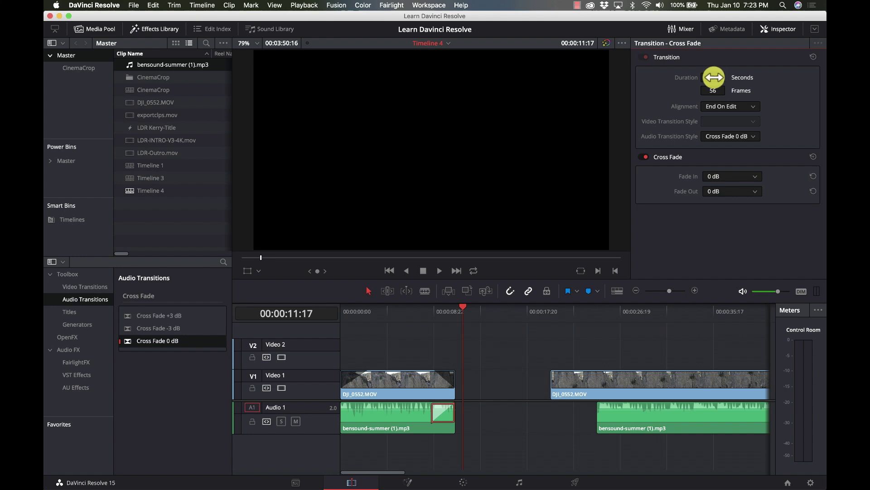
{"action": "left_click", "coordinate": [739, 107]}
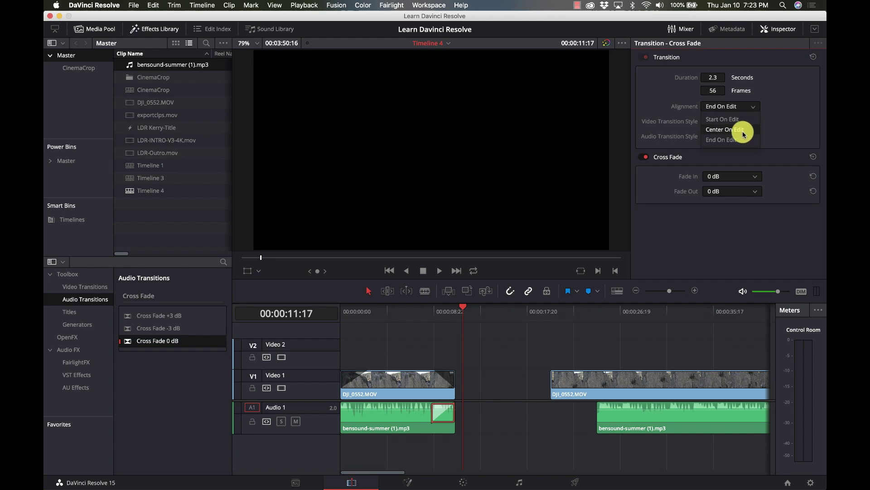
{"action": "left_click", "coordinate": [743, 133]}
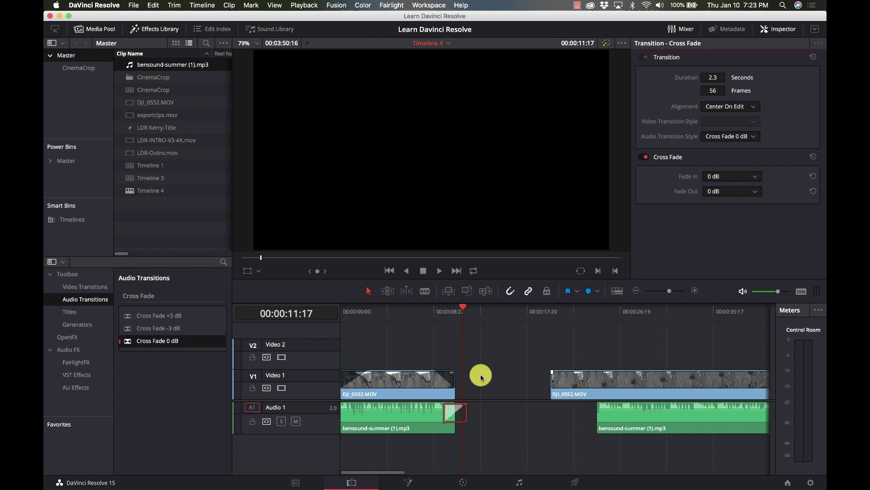
{"action": "left_click", "coordinate": [735, 108]}
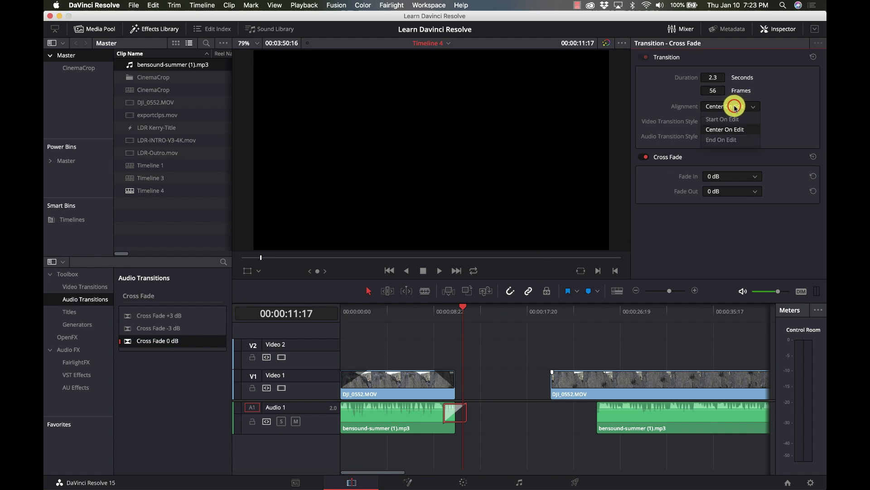
{"action": "left_click", "coordinate": [737, 120]}
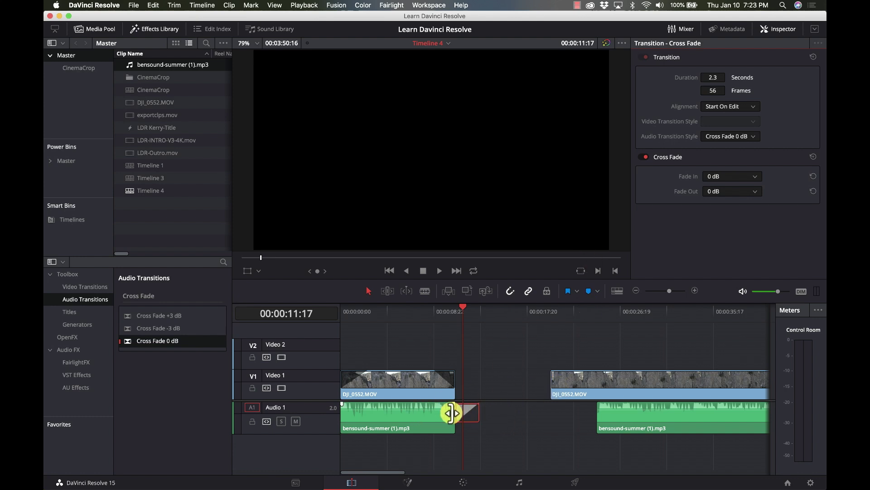
{"action": "left_click", "coordinate": [713, 108]}
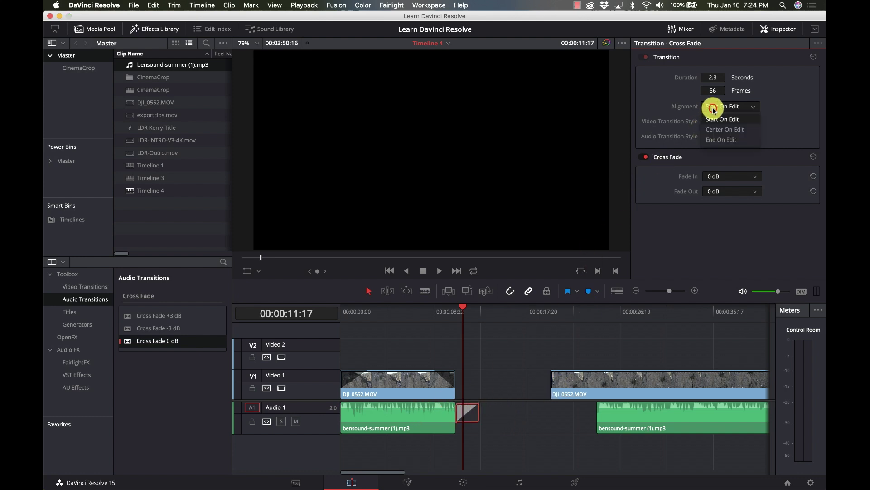
{"action": "left_click", "coordinate": [716, 138]}
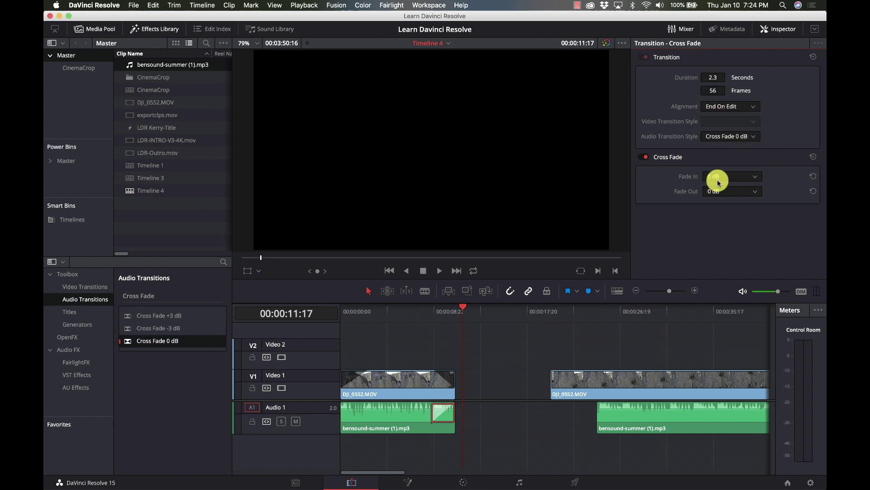
Step: Keep the Cross Fade 0 dB style and 0 dB fade level, then park the playhead at 8:17
{"action": "left_click", "coordinate": [746, 138]}
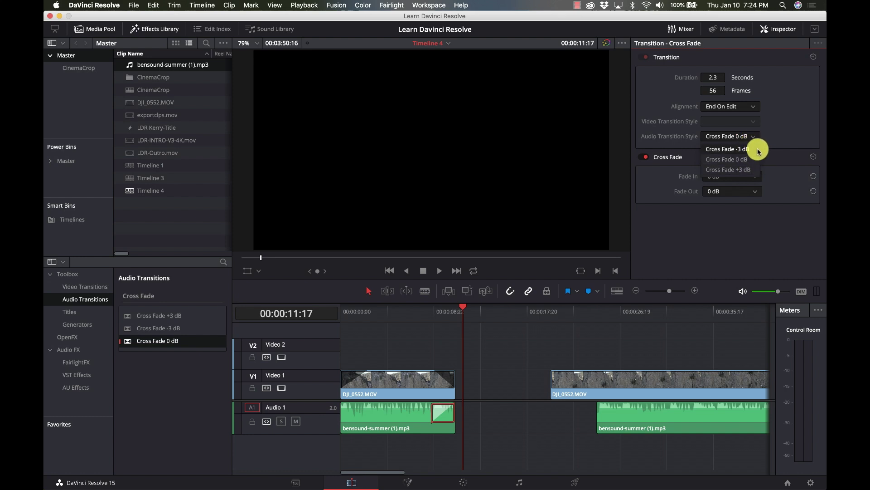
{"action": "left_click", "coordinate": [773, 143]}
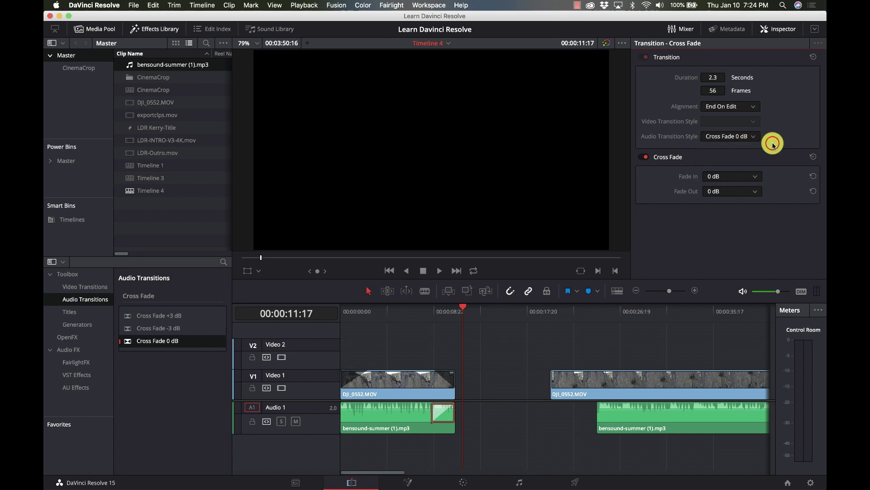
{"action": "left_click", "coordinate": [740, 178]}
{"action": "left_click", "coordinate": [739, 177]}
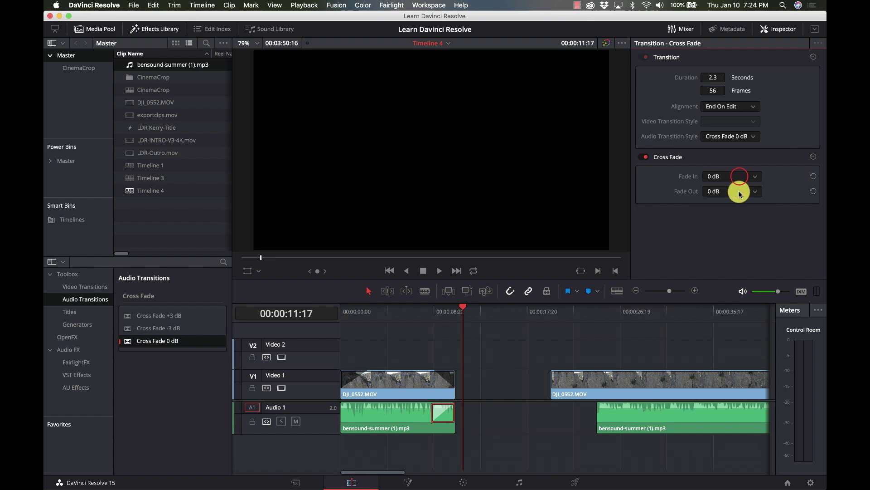
{"action": "left_click", "coordinate": [431, 316]}
Step: Play the fade-out, delete the long ending cross fade, and apply Cross Fade 0 dB to both music clip ends
{"action": "key", "text": "space"}
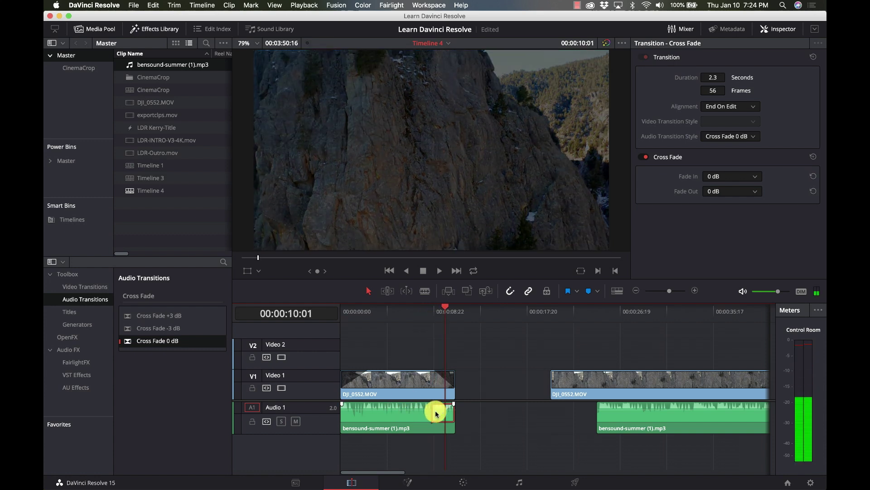
{"action": "key", "text": "Delete"}
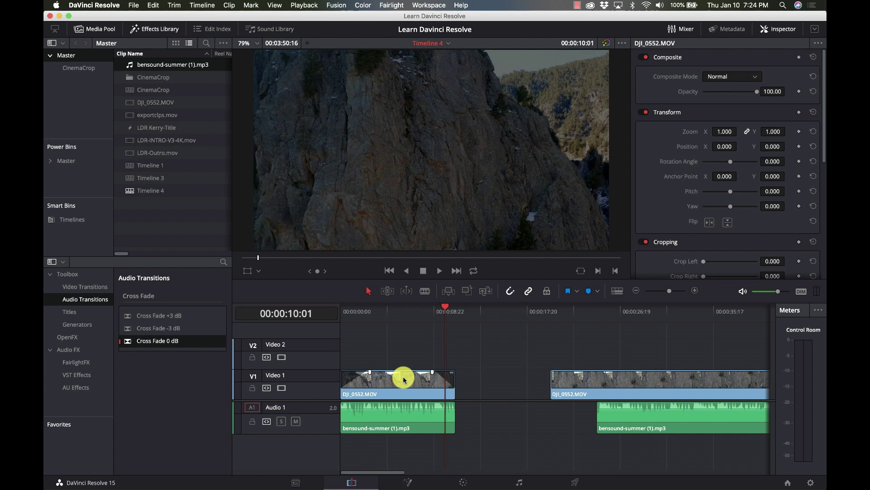
{"action": "left_click", "coordinate": [404, 378]}
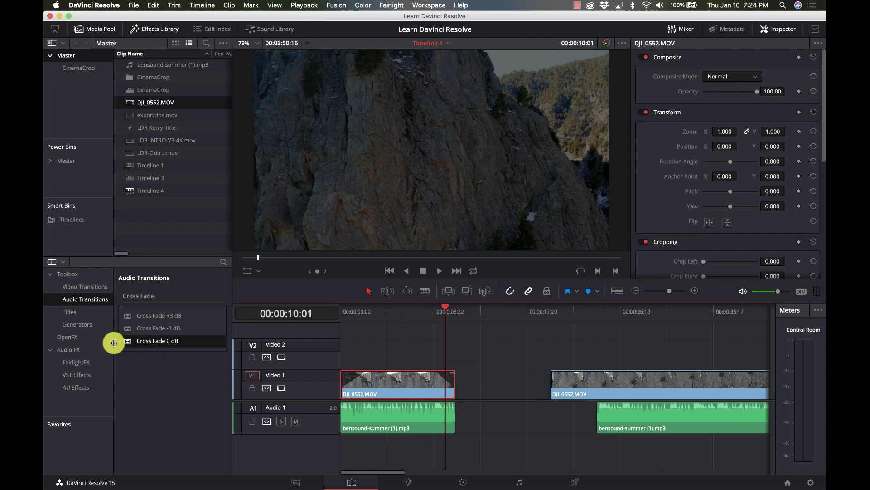
{"action": "left_click", "coordinate": [123, 343]}
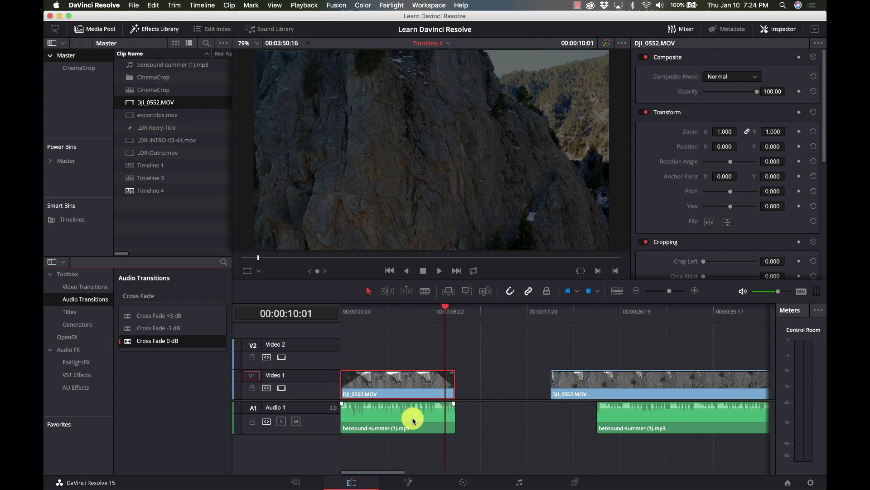
{"action": "left_click", "coordinate": [398, 416]}
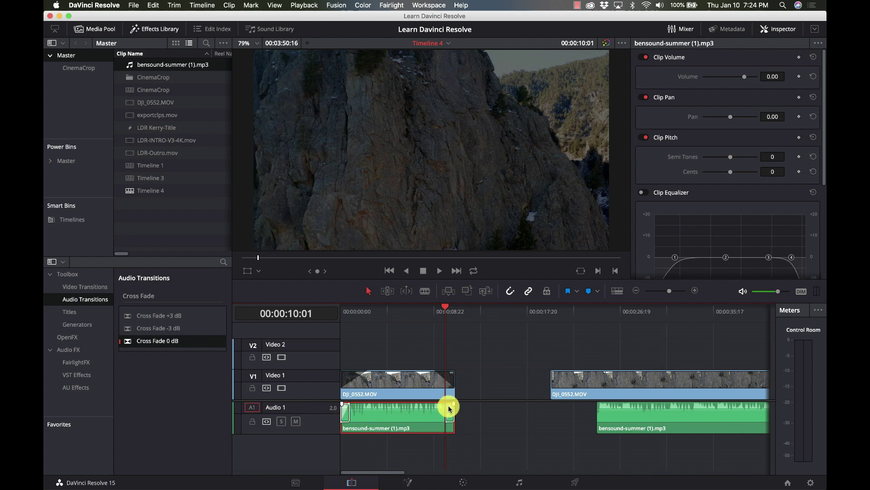
Step: Replay the fade-in, drag the ending cross fade to 2.0 s (47 frames), and play the fade-out from 9 seconds
{"action": "left_click", "coordinate": [341, 314]}
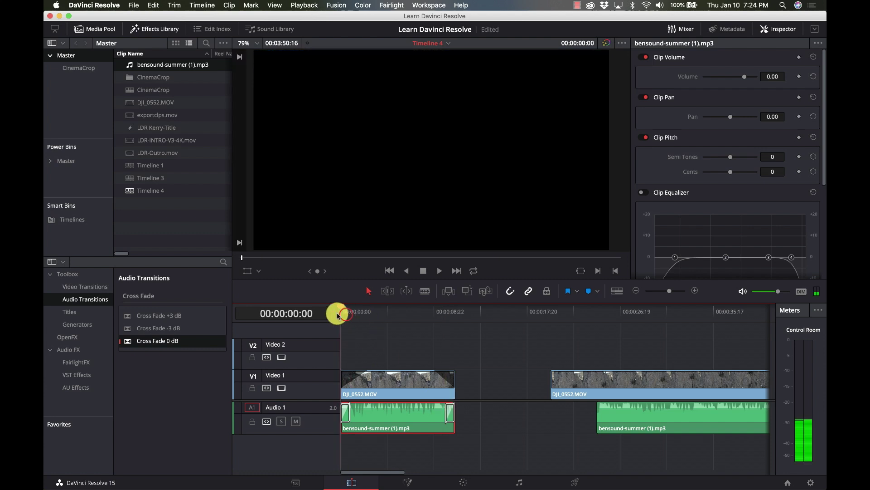
{"action": "key", "text": "space"}
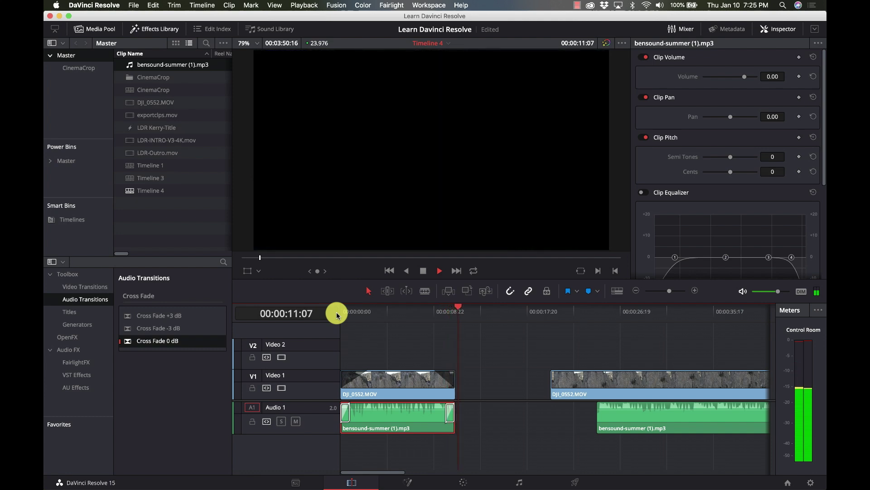
{"action": "left_click", "coordinate": [450, 412]}
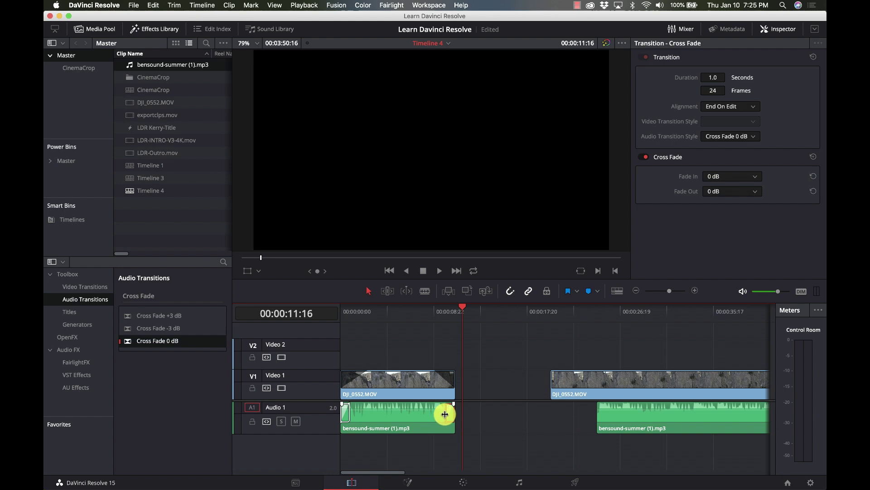
{"action": "mouse_move", "coordinate": [444, 414]}
{"action": "left_mouse_down"}
{"action": "mouse_move", "coordinate": [416, 404]}
{"action": "mouse_move", "coordinate": [435, 403]}
{"action": "left_mouse_up"}
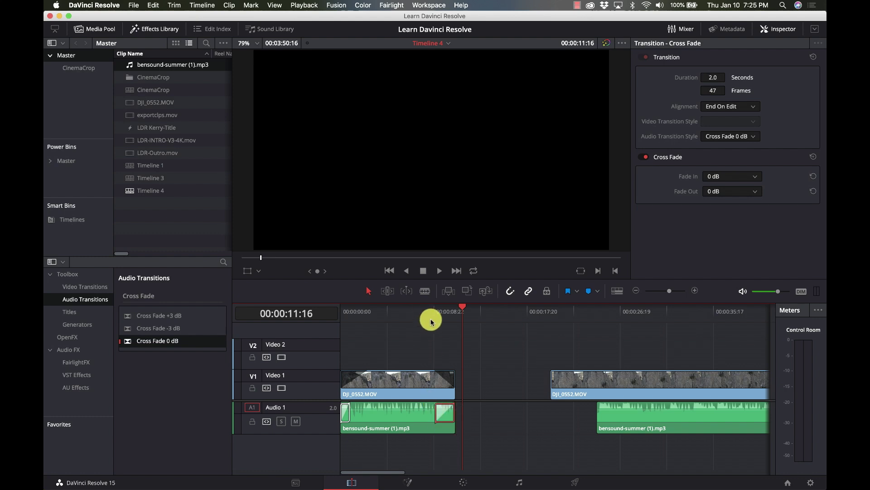
{"action": "left_click", "coordinate": [430, 317]}
{"action": "key", "text": "space"}
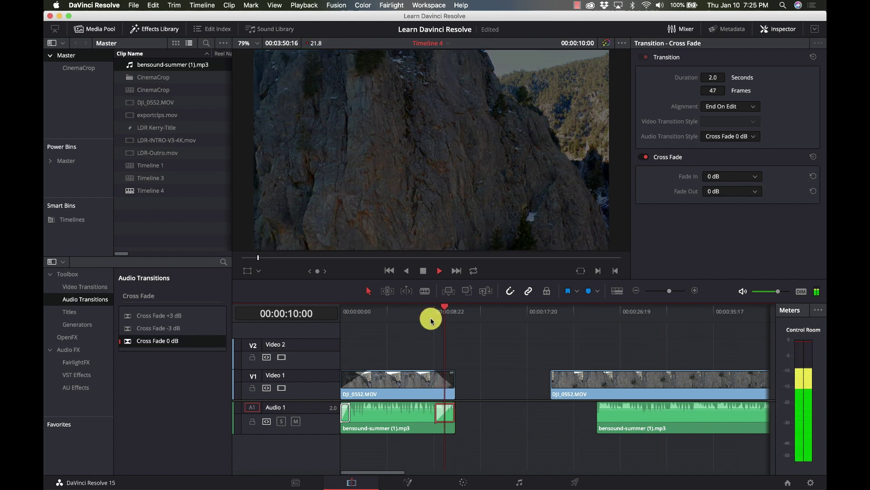
{"action": "key", "text": "space"}
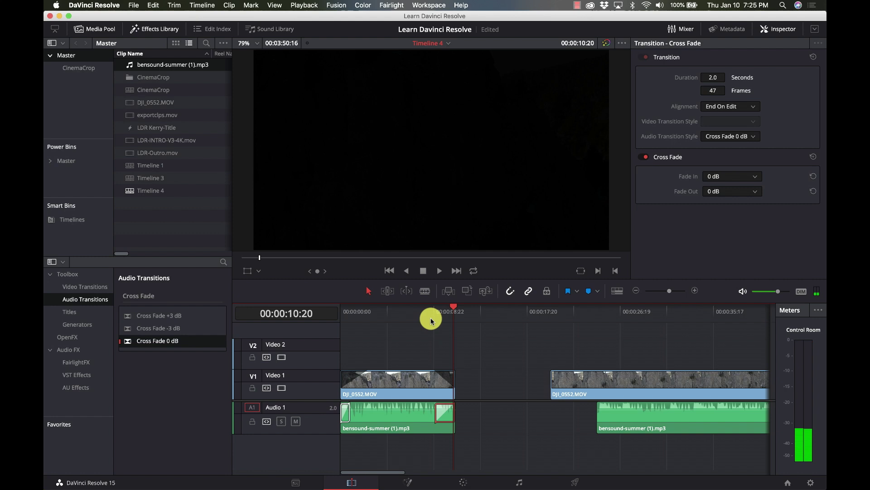